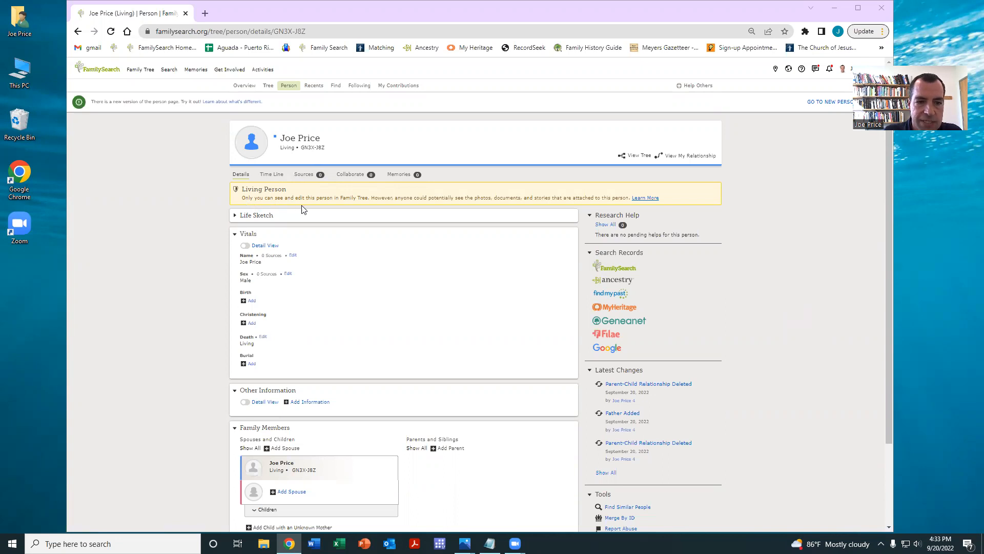
Add a father to the person's family members by entering his full name as male and living, and create him as a new person
{"action": "scroll", "coordinate": [371, 305], "scroll_direction": "down", "scroll_amount": 3}
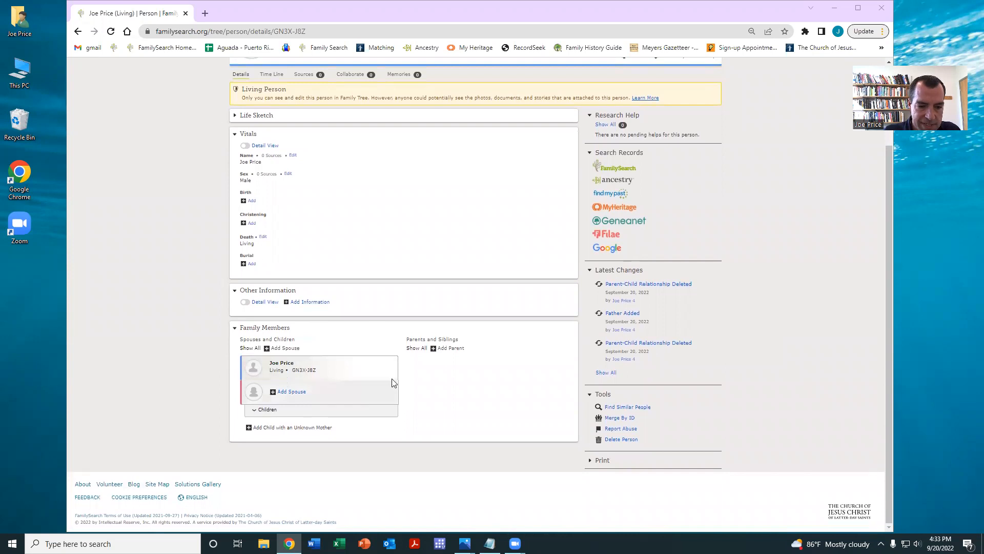
{"action": "left_click", "coordinate": [445, 348]}
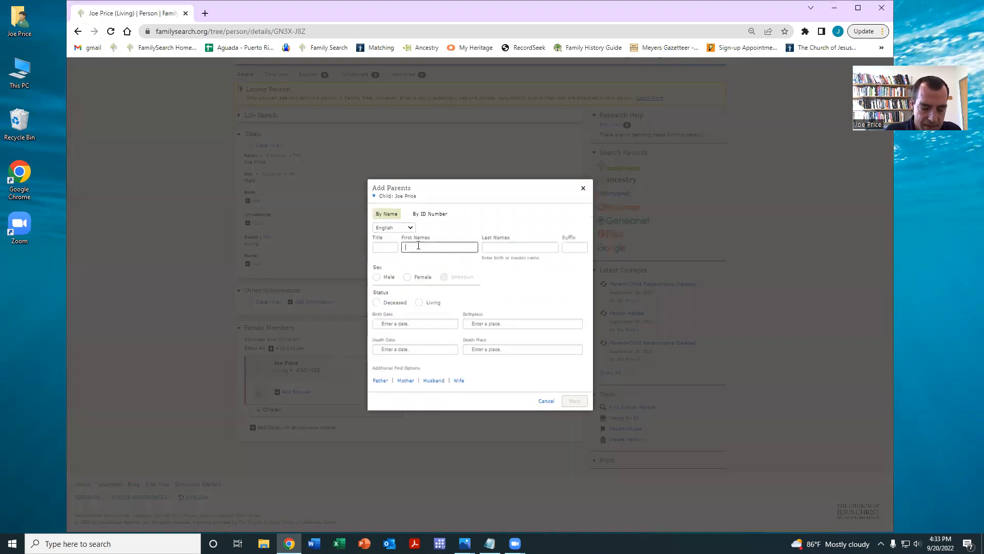
{"action": "key", "text": "Tab"}
{"action": "type", "text": "Pr"}
{"action": "left_click", "coordinate": [376, 277]}
{"action": "left_click", "coordinate": [418, 303]}
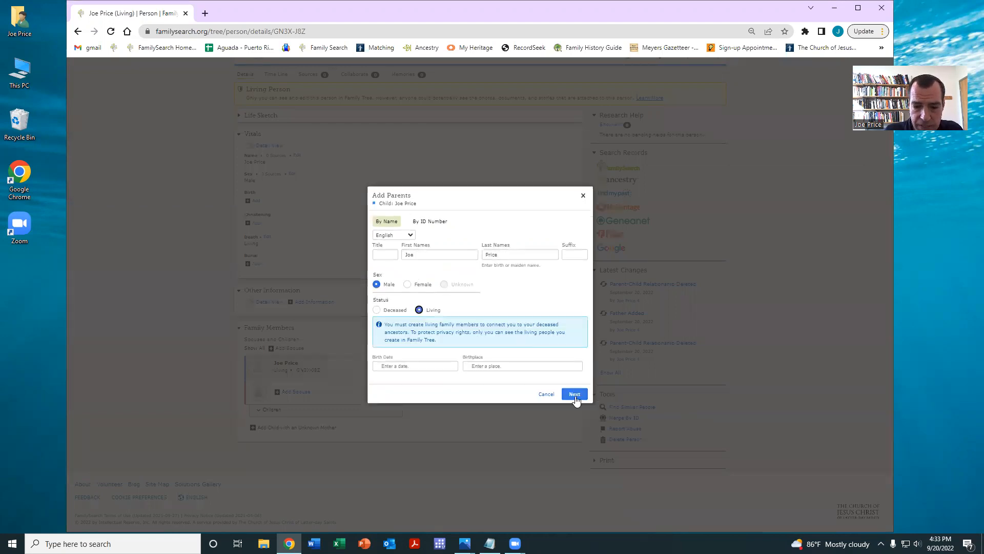
{"action": "left_click", "coordinate": [575, 395]}
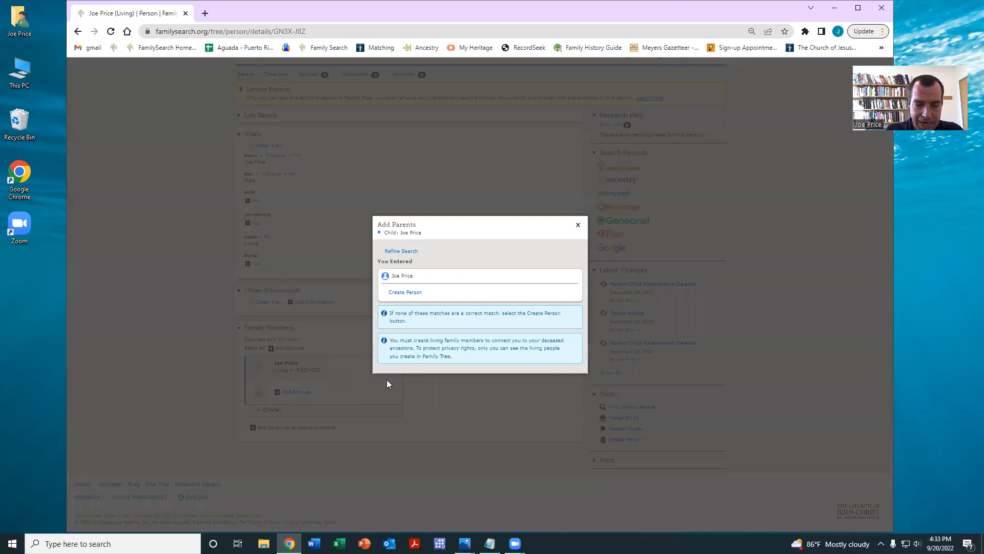
{"action": "left_click", "coordinate": [402, 297]}
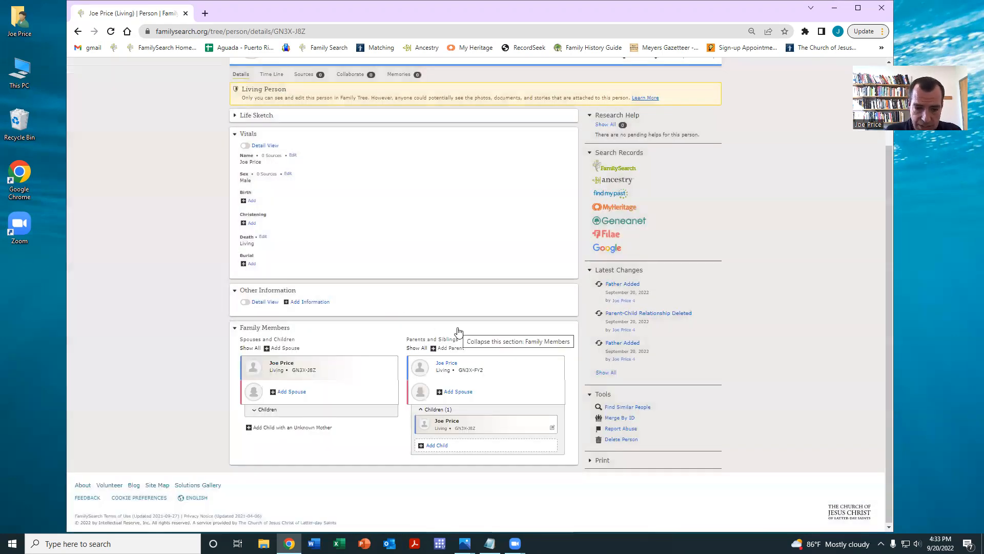
On the father's person page, start adding a parent: enter the grandfather's full name and set him as male and deceased
{"action": "mouse_move", "coordinate": [444, 365]}
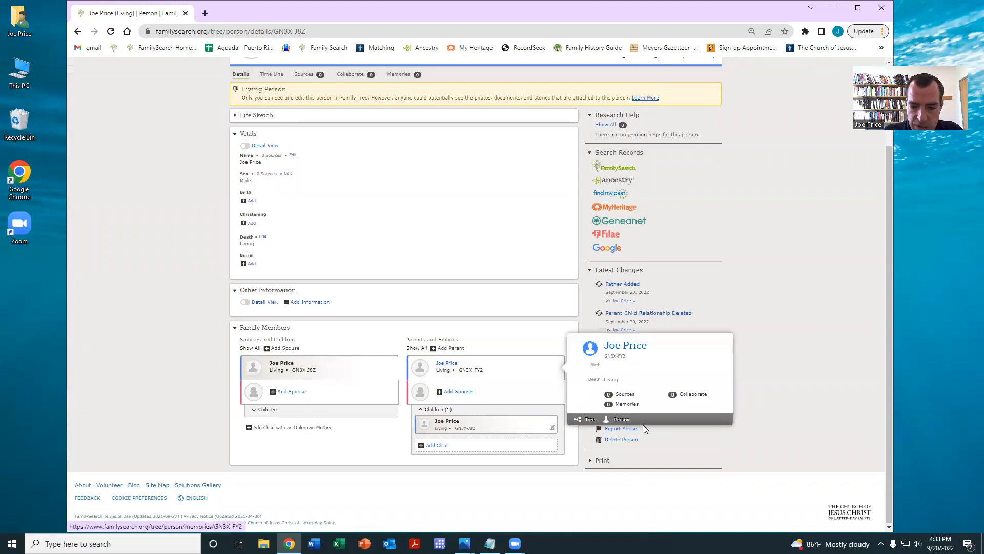
{"action": "left_click", "coordinate": [621, 420]}
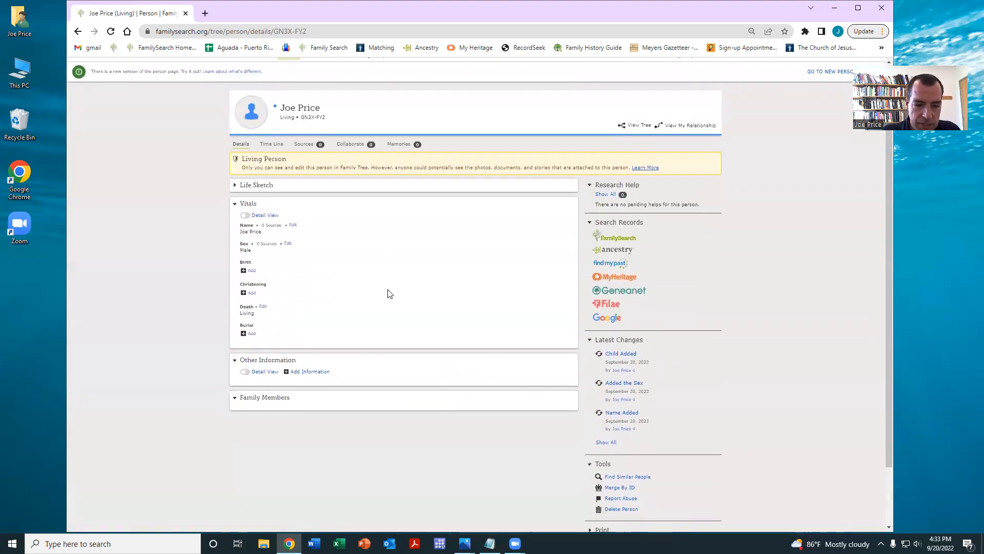
{"action": "scroll", "coordinate": [306, 355], "scroll_direction": "down", "scroll_amount": 3}
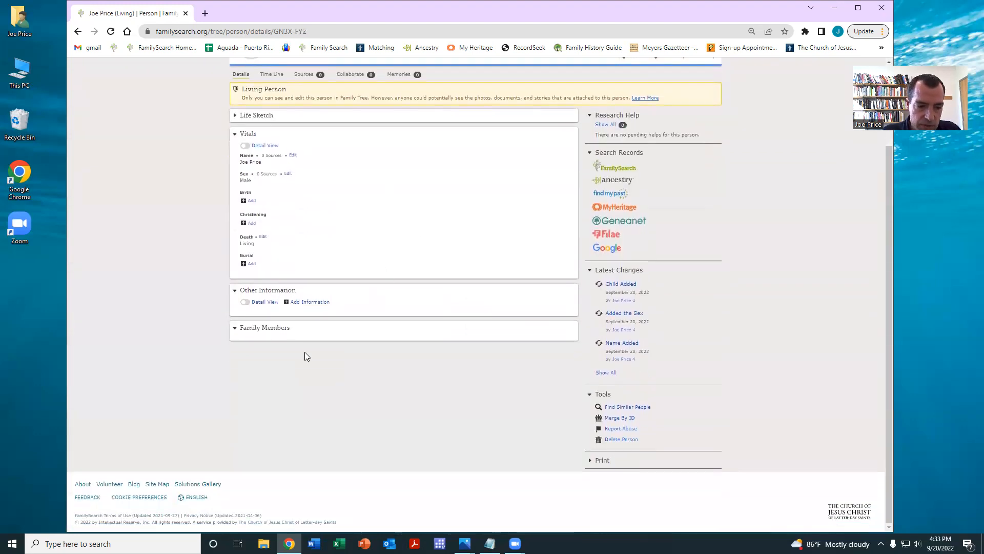
{"action": "left_click", "coordinate": [241, 328]}
{"action": "left_click", "coordinate": [447, 348]}
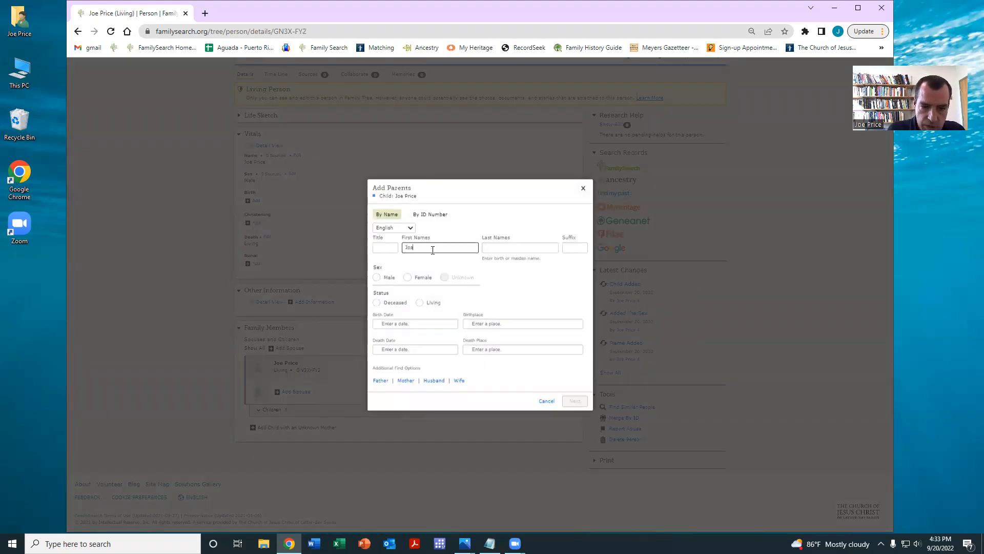
{"action": "key", "text": "Tab"}
{"action": "type", "text": "Price"}
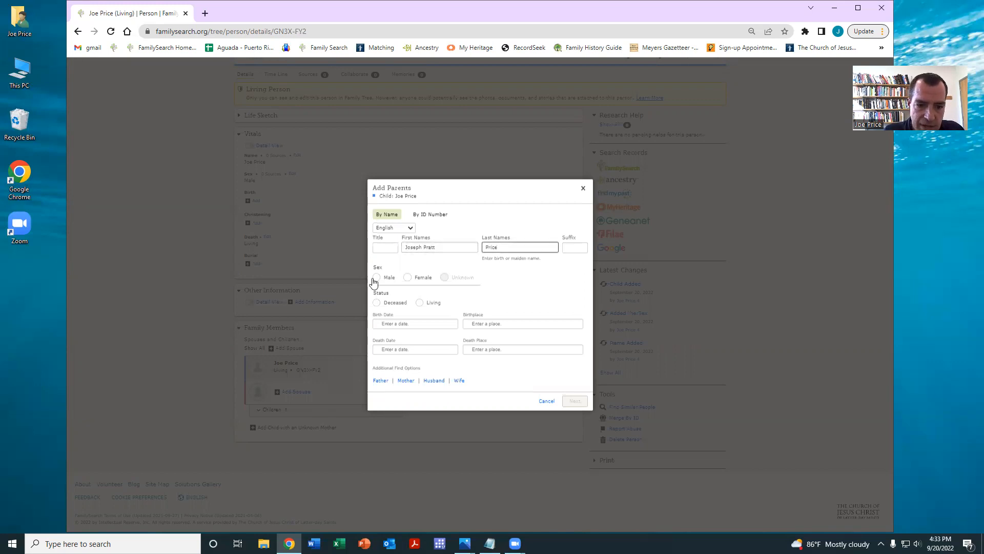
{"action": "left_click", "coordinate": [376, 277]}
{"action": "left_click", "coordinate": [378, 302]}
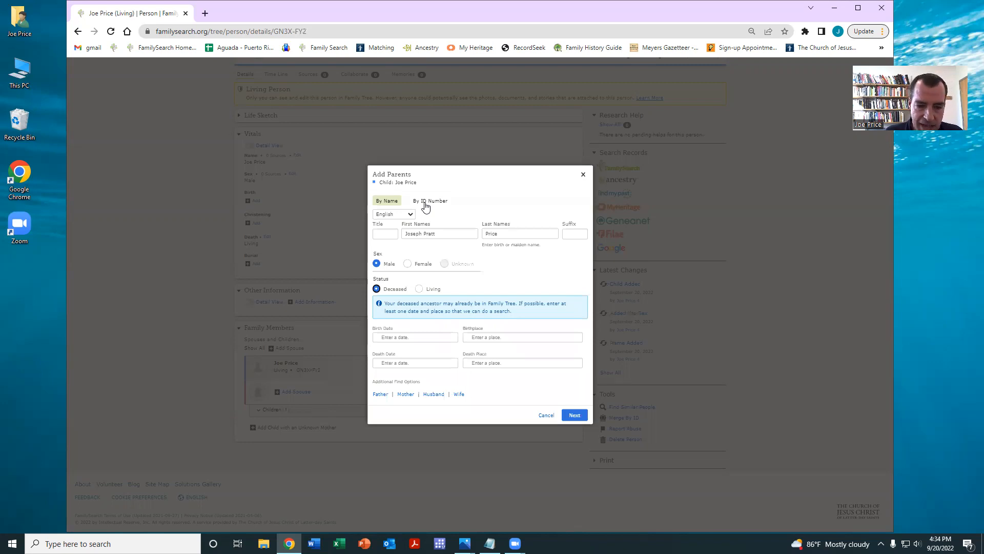
Search for the grandfather with death place California, United States and death year 2002, and add the first match with his spouse as parents
{"action": "left_click", "coordinate": [486, 362]}
{"action": "type", "text": "Calin"}
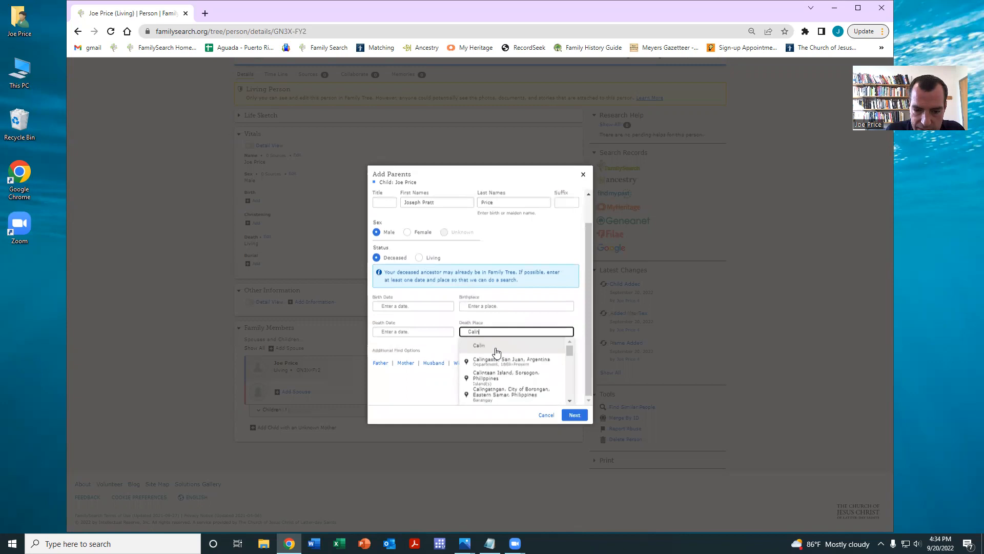
{"action": "key", "text": "BackSpace"}
{"action": "type", "text": "fornia"}
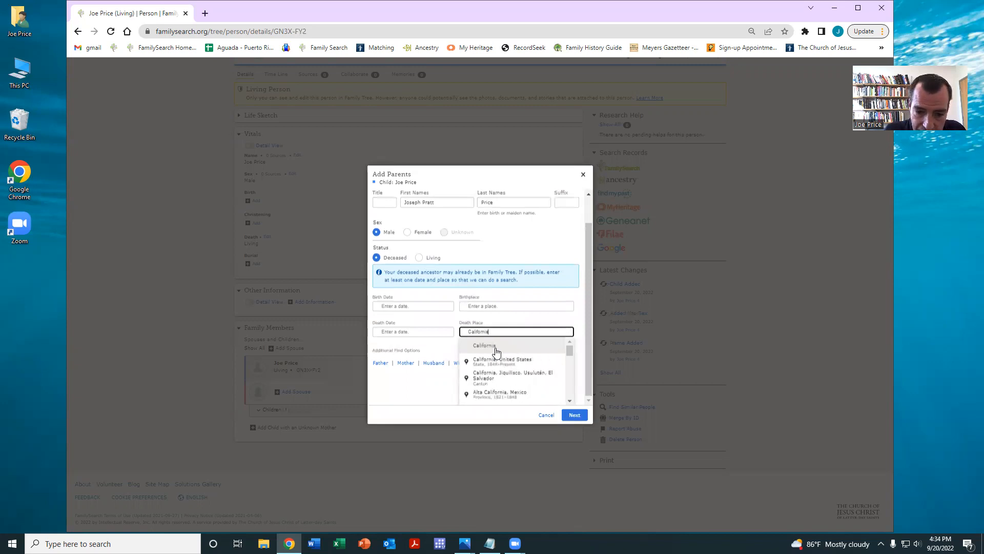
{"action": "left_click", "coordinate": [480, 360]}
{"action": "left_click", "coordinate": [393, 360]}
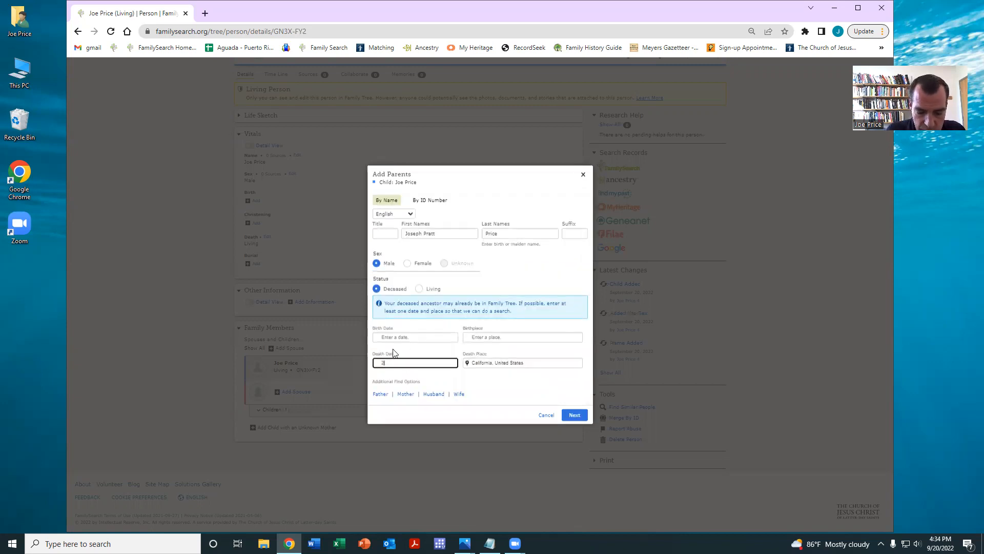
{"action": "left_click", "coordinate": [391, 376]}
{"action": "left_click", "coordinate": [574, 414]}
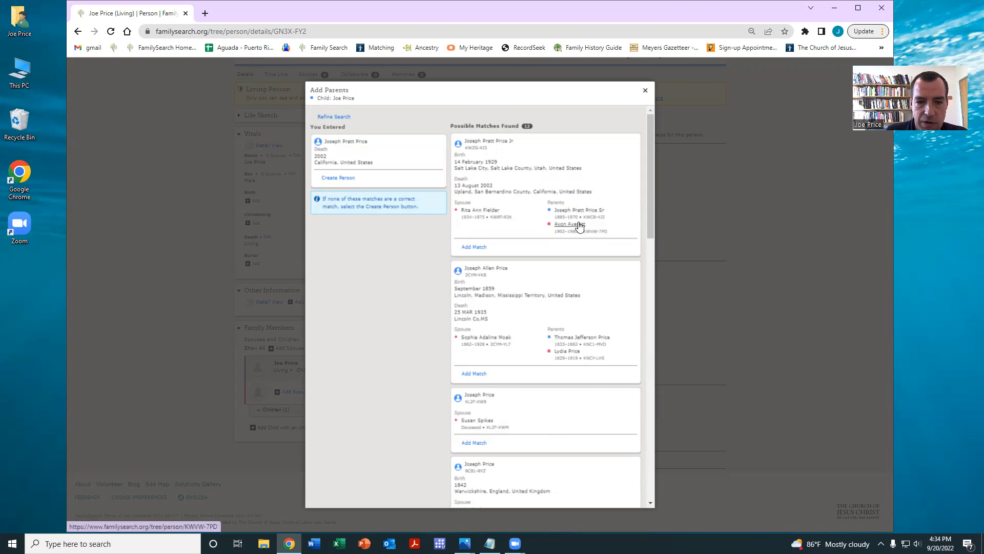
{"action": "left_click", "coordinate": [476, 247]}
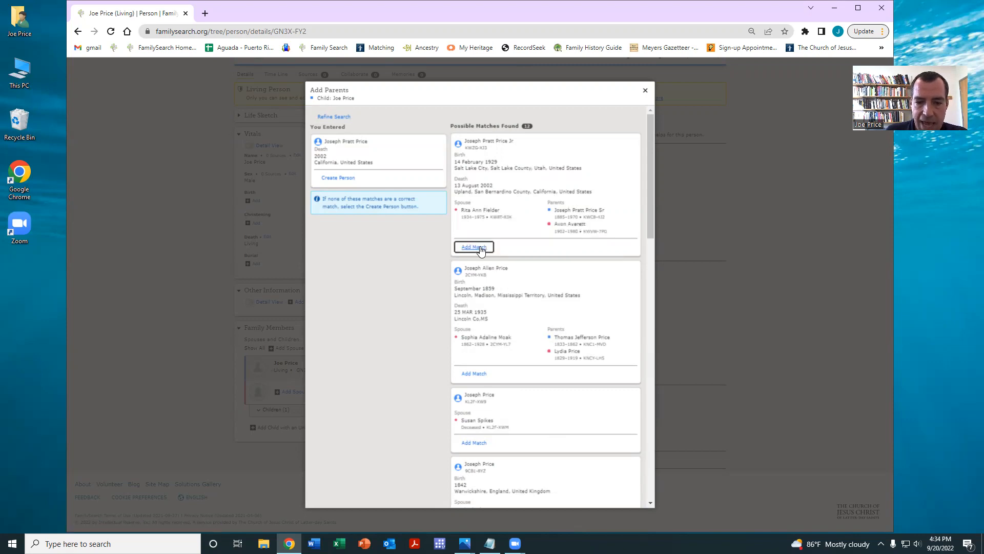
{"action": "left_click", "coordinate": [403, 312]}
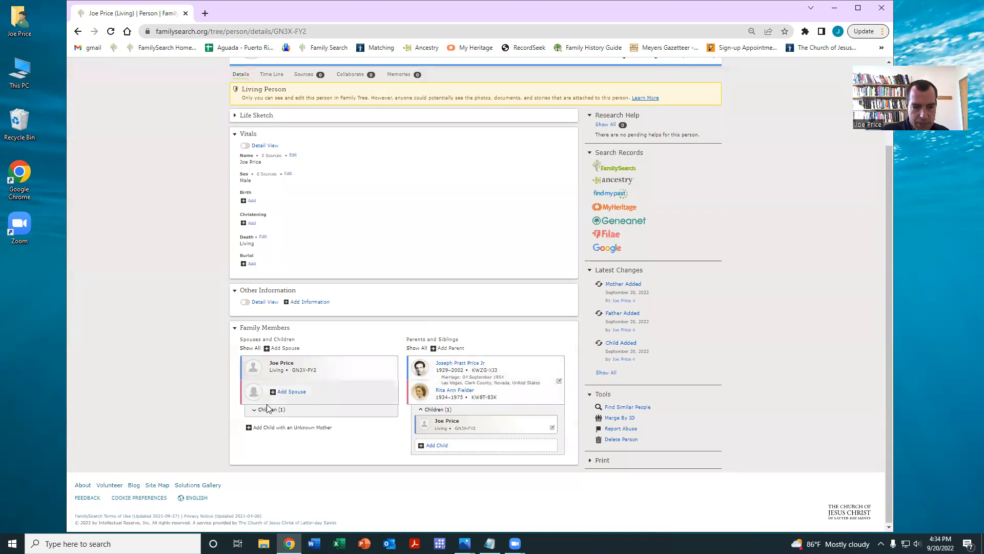
Go to the person page of the father's child and view the family tree as a fan chart with 7 generations
{"action": "left_click", "coordinate": [266, 413]}
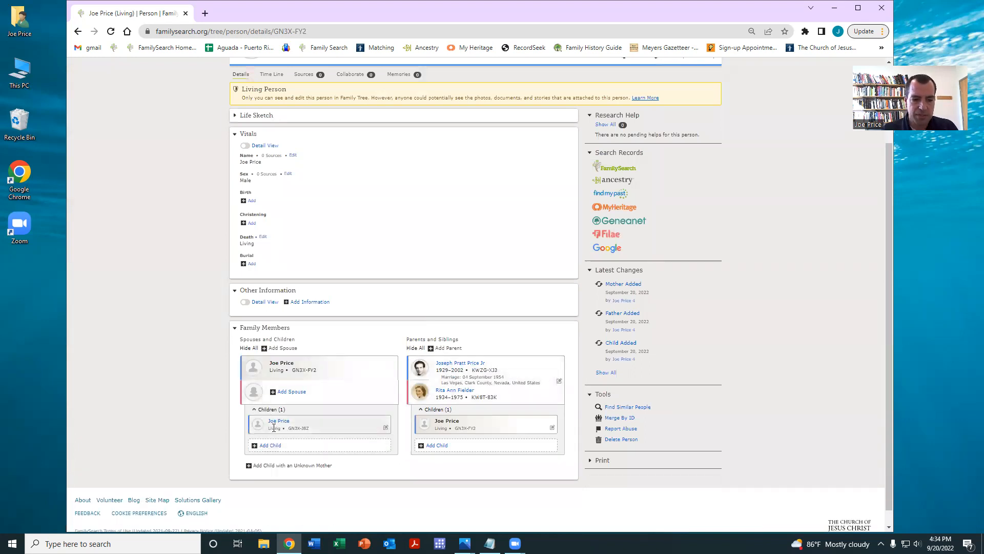
{"action": "left_click", "coordinate": [279, 420]}
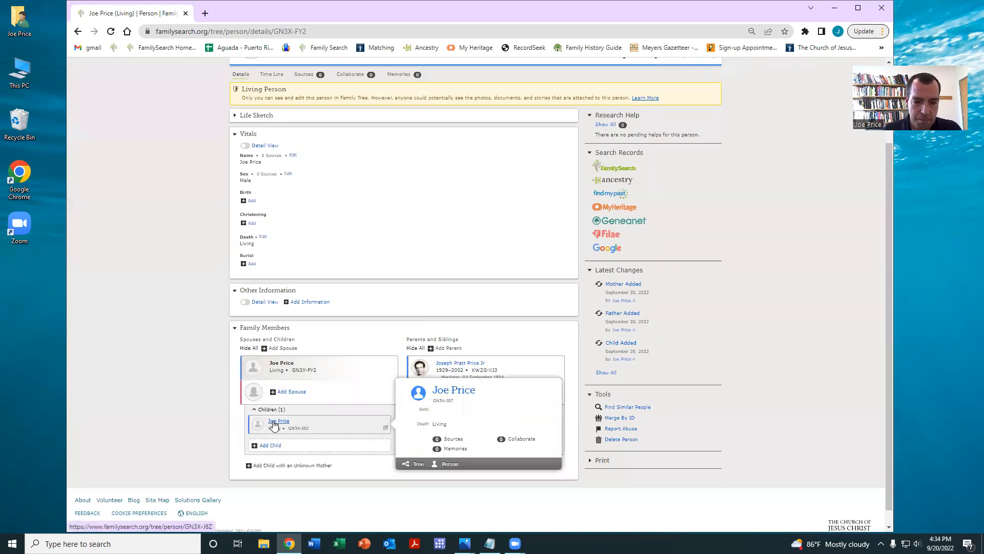
{"action": "left_click", "coordinate": [449, 464]}
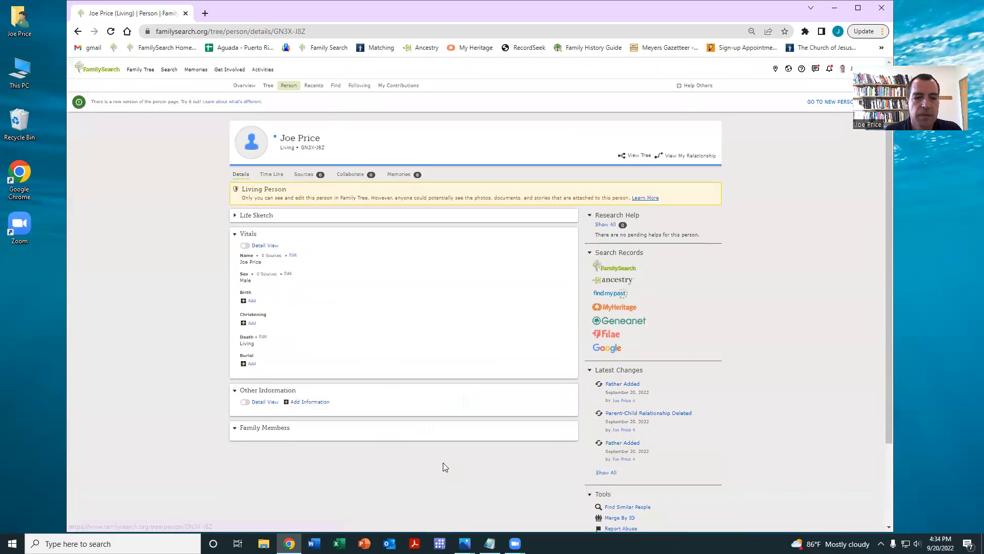
{"action": "left_click", "coordinate": [634, 160]}
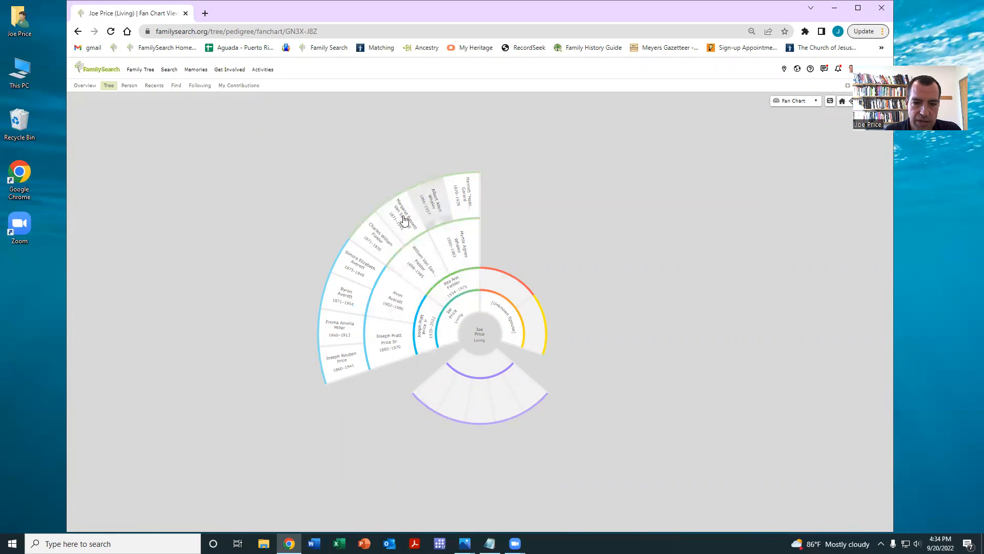
{"action": "left_click", "coordinate": [830, 104]}
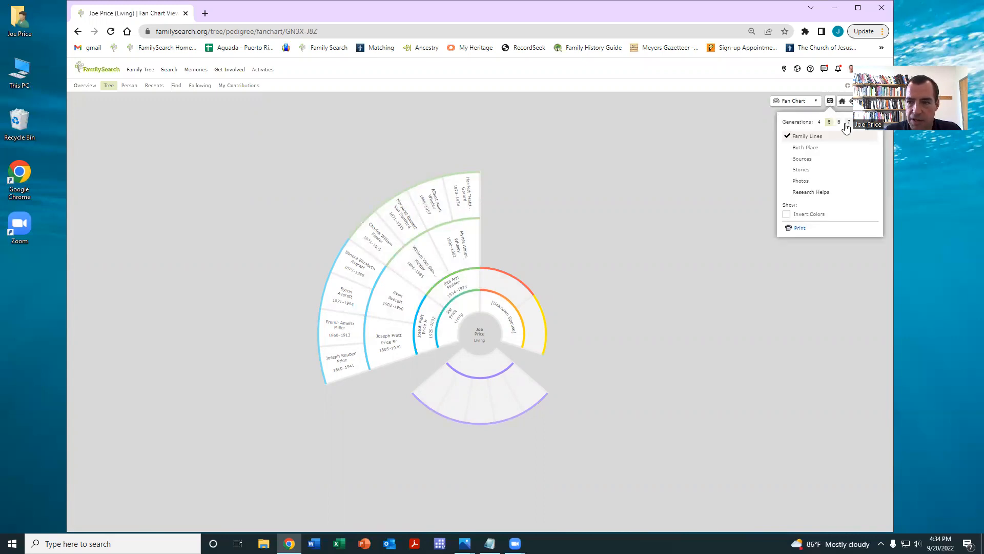
{"action": "left_click", "coordinate": [838, 123]}
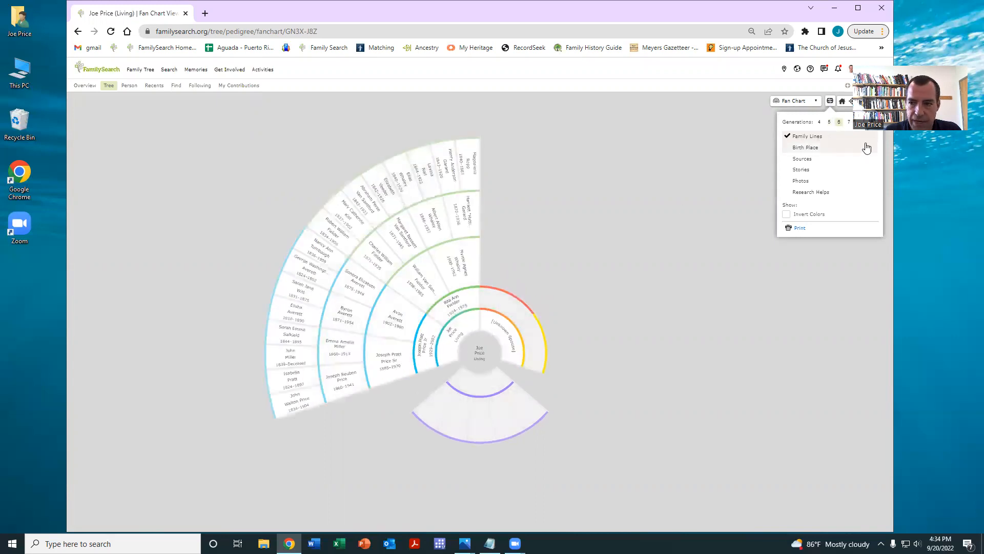
{"action": "left_click", "coordinate": [849, 122]}
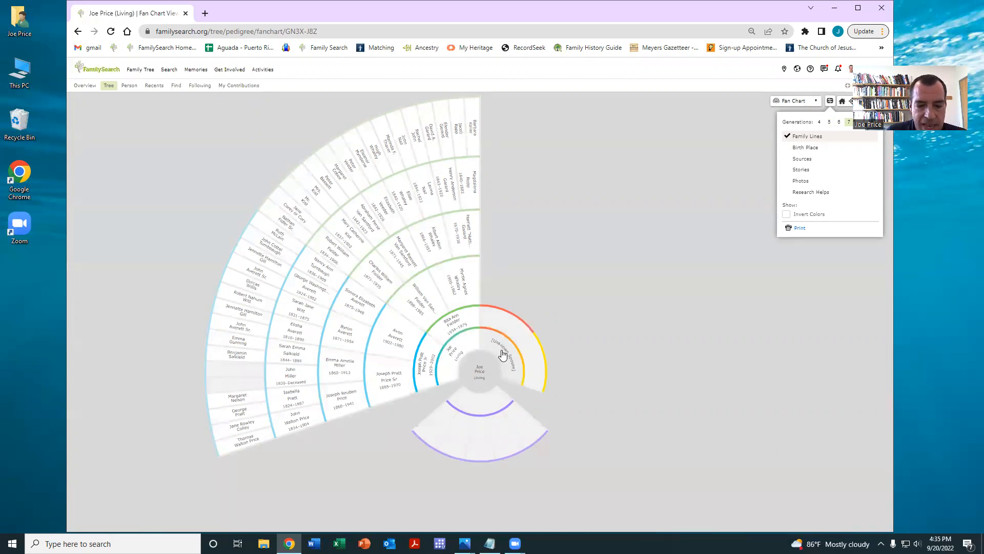
From the child's person page, add a living female spouse to the father by entering her full name, and create her as a new person
{"action": "left_click", "coordinate": [479, 370]}
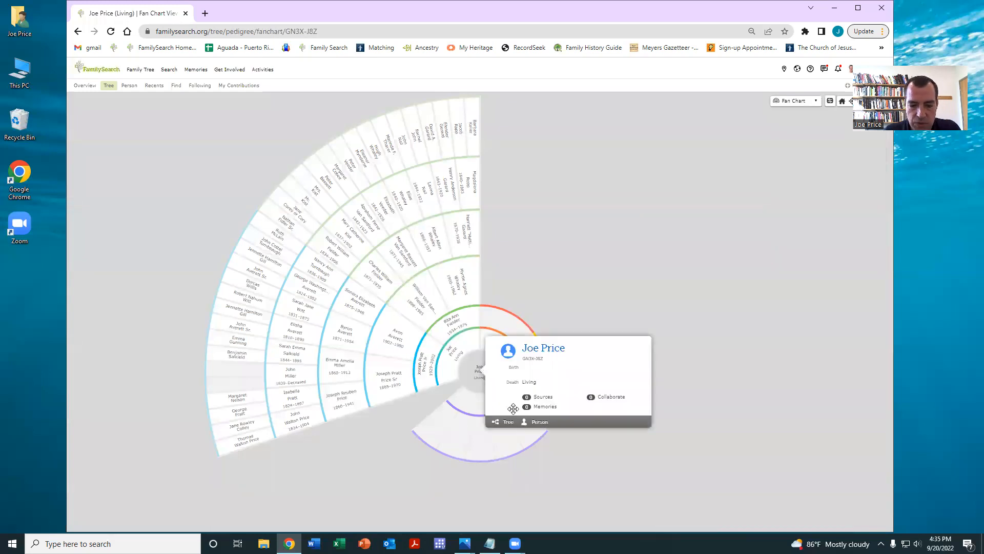
{"action": "left_click", "coordinate": [537, 422]}
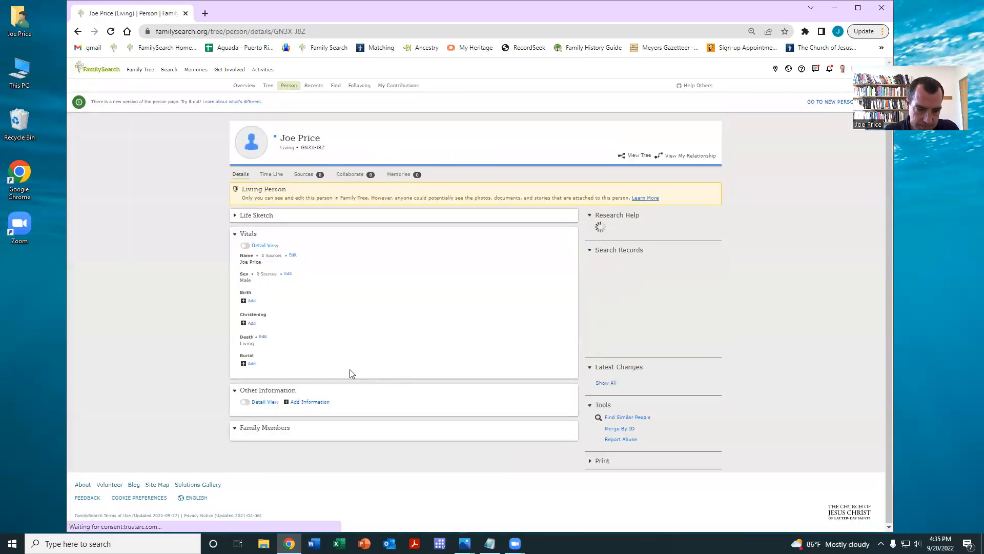
{"action": "scroll", "coordinate": [417, 329], "scroll_direction": "down", "scroll_amount": 2}
{"action": "left_click", "coordinate": [457, 394]}
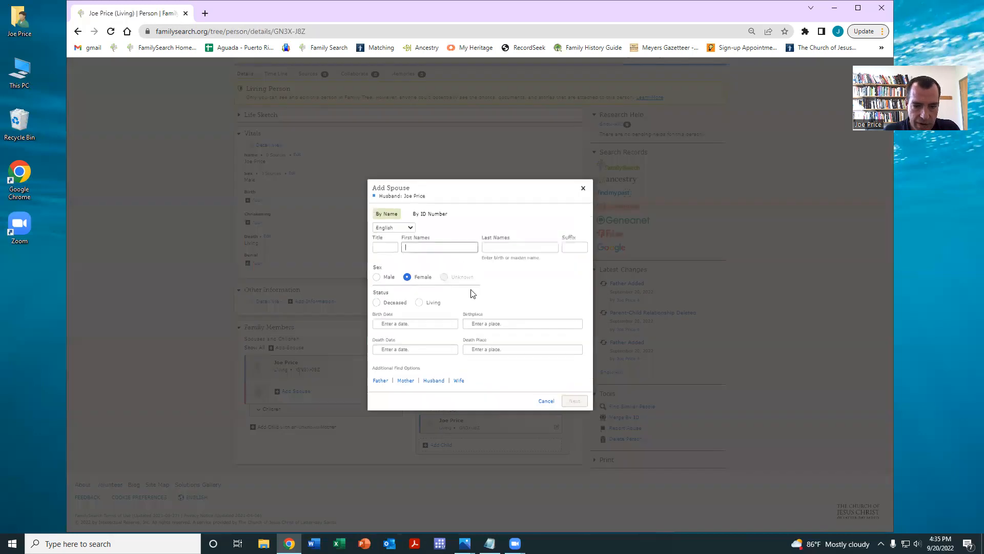
{"action": "type", "text": "Karan"}
{"action": "key", "text": "Tab"}
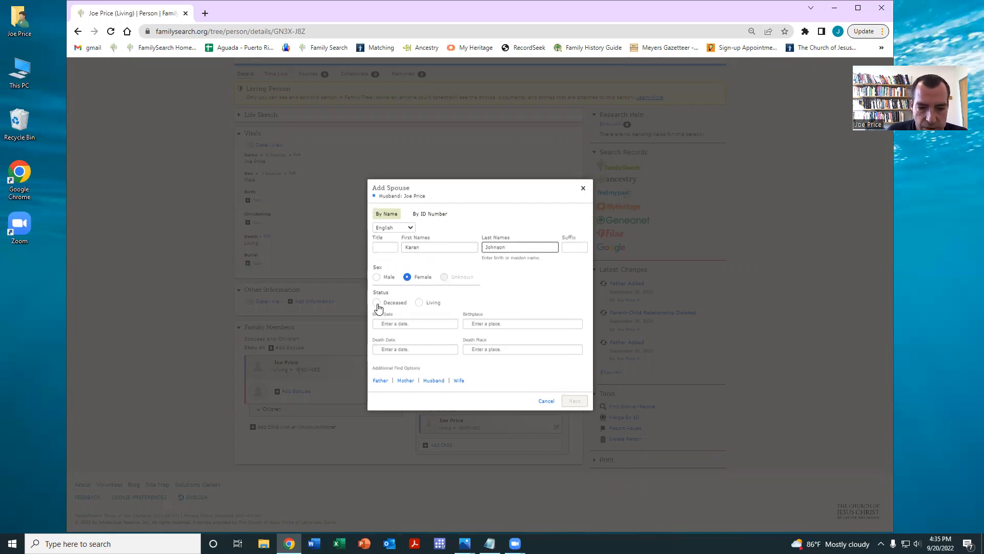
{"action": "left_click", "coordinate": [419, 302]}
{"action": "left_click", "coordinate": [574, 394]}
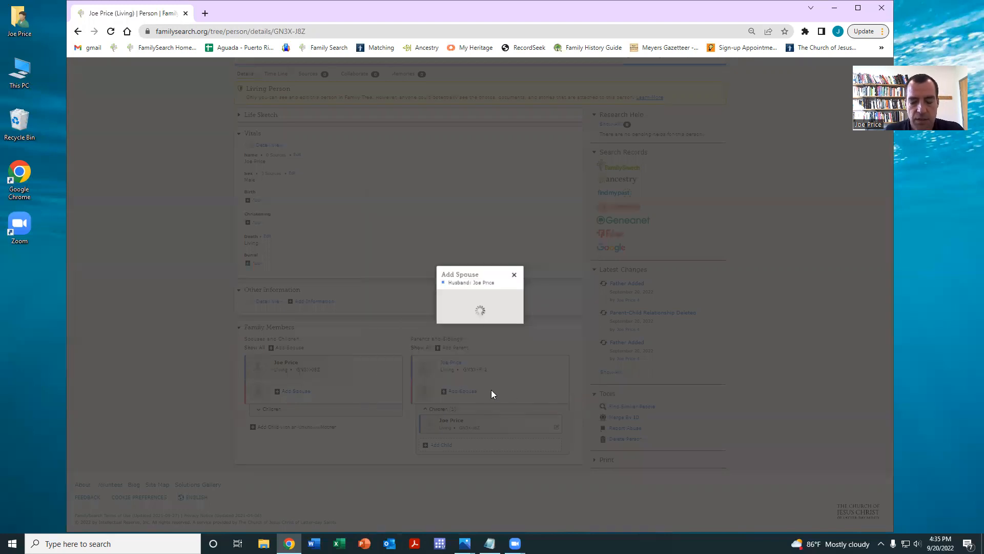
{"action": "left_click", "coordinate": [402, 293]}
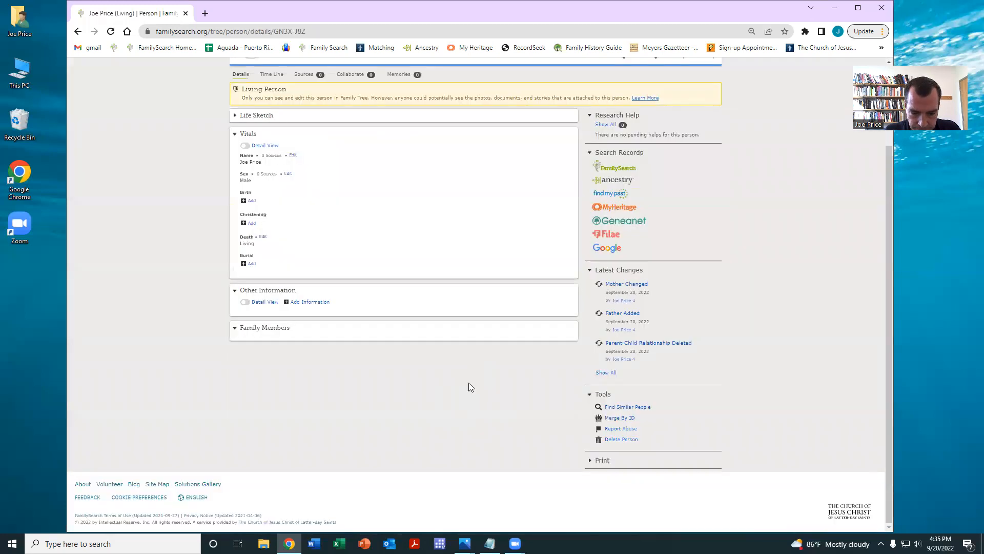
Open the mother's person page at the family members section
{"action": "left_click", "coordinate": [545, 395]}
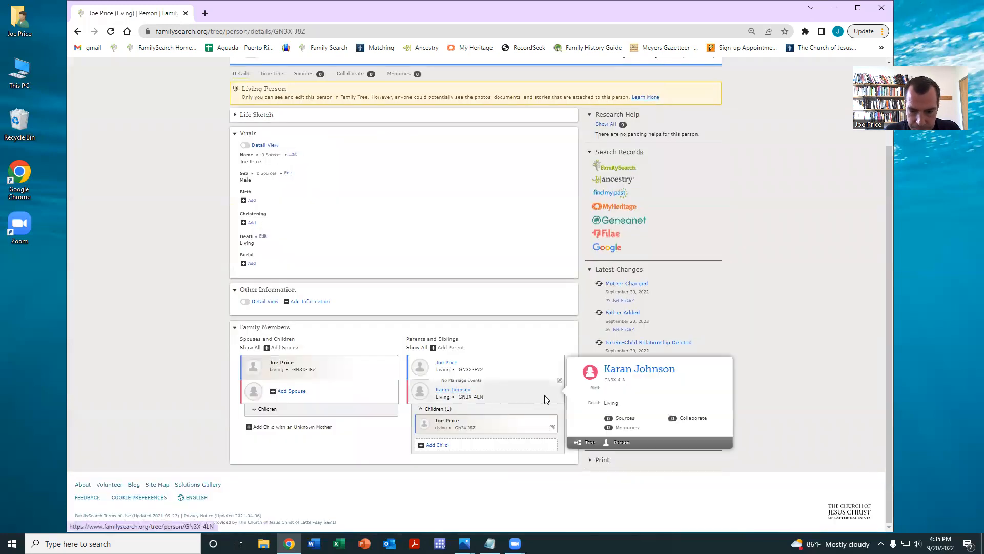
{"action": "left_click", "coordinate": [621, 447]}
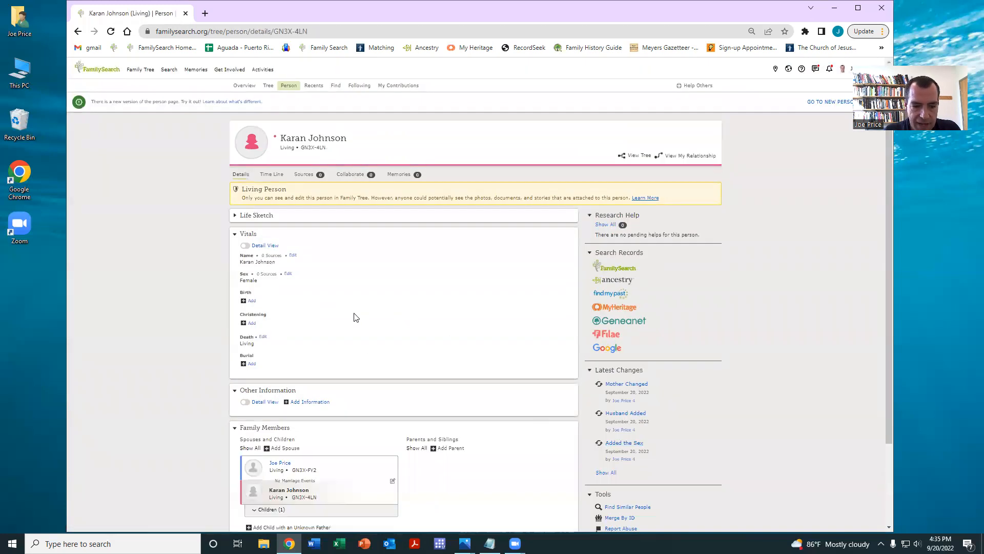
{"action": "scroll", "coordinate": [371, 345], "scroll_direction": "down", "scroll_amount": 3}
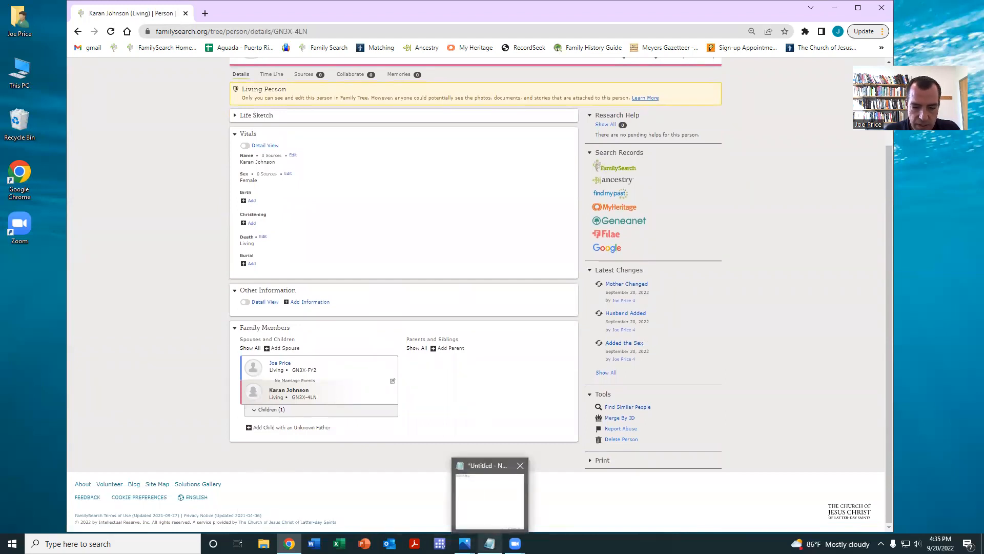
Switch to Notepad, copy the ID number noted for the maternal grandfather, and return to the mother's page in Chrome
{"action": "left_click", "coordinate": [490, 544]}
{"action": "left_click_drag", "start_coordinate": [174, 77], "coordinate": [140, 77]}
{"action": "key", "text": "ctrl+c"}
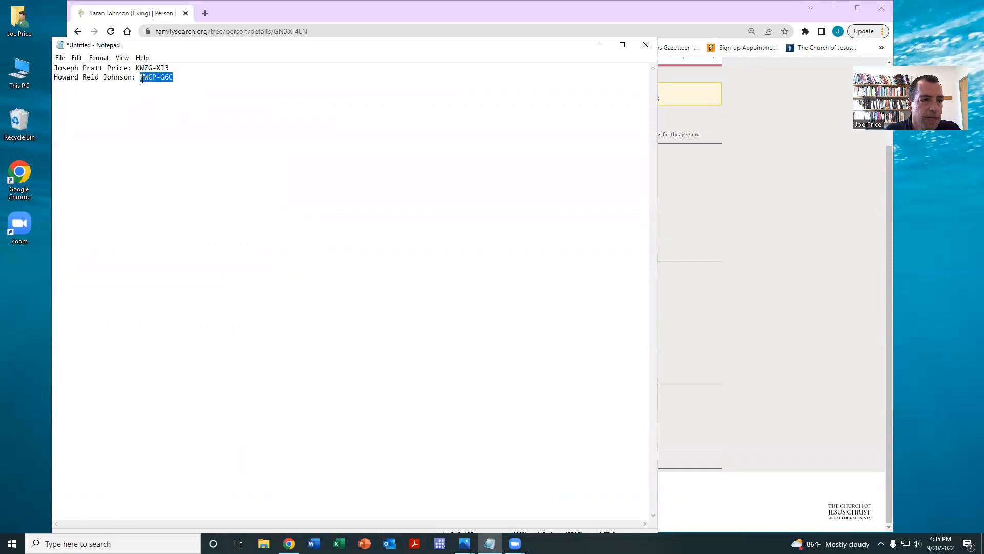
{"action": "left_click", "coordinate": [279, 24]}
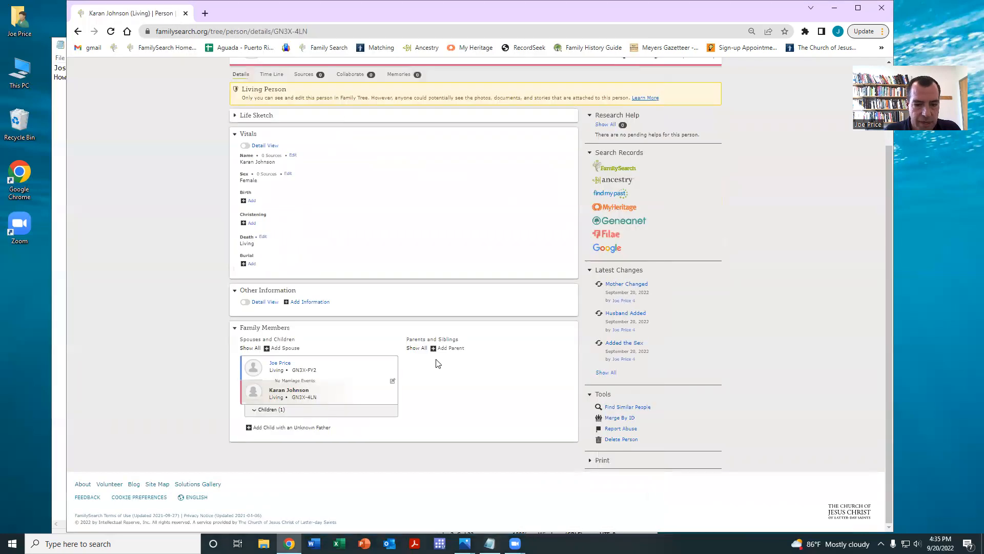
Add the mother's parents by the copied ID number, accept the matching record, and select the grandfather and his wife as a couple
{"action": "left_click", "coordinate": [446, 350]}
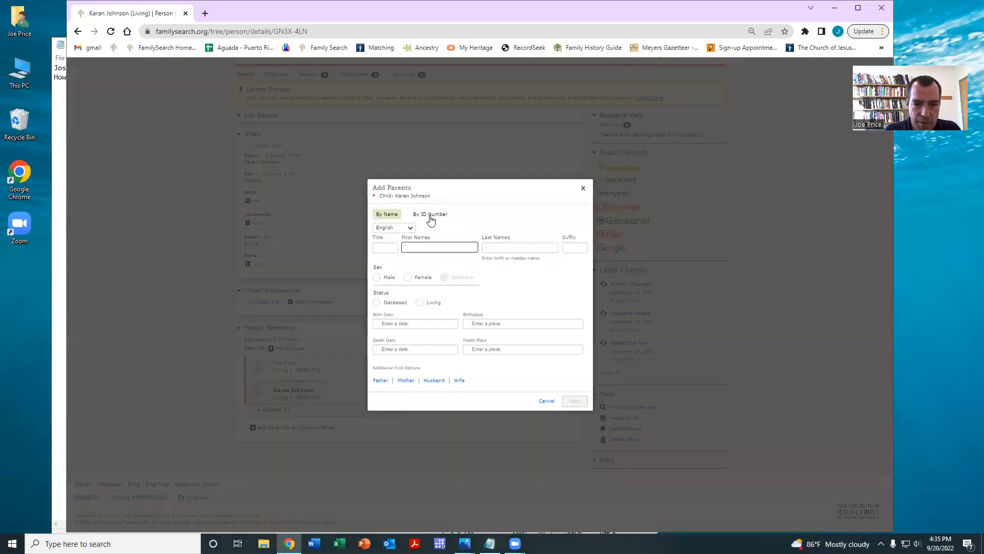
{"action": "left_click", "coordinate": [436, 226]}
{"action": "key", "text": "ctrl+v"}
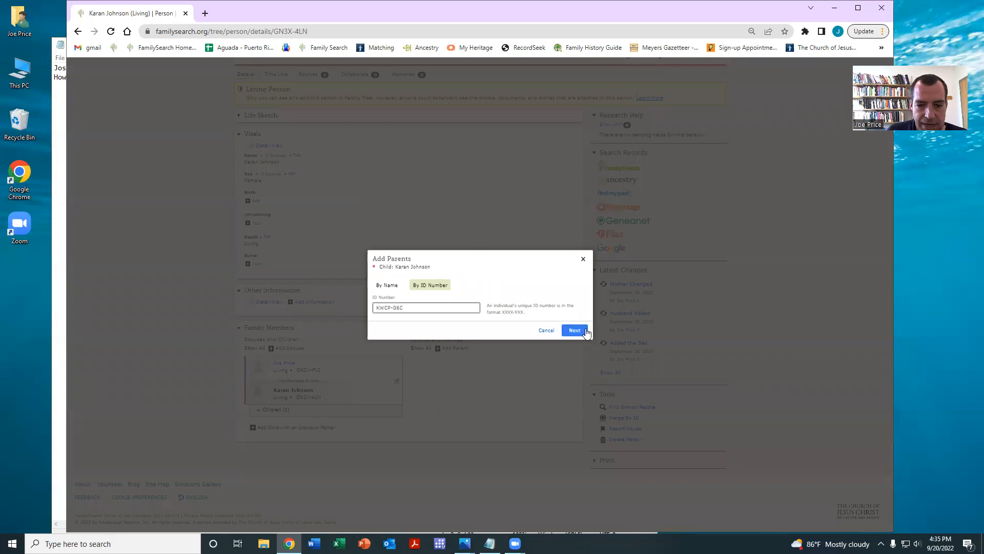
{"action": "left_click", "coordinate": [575, 331]}
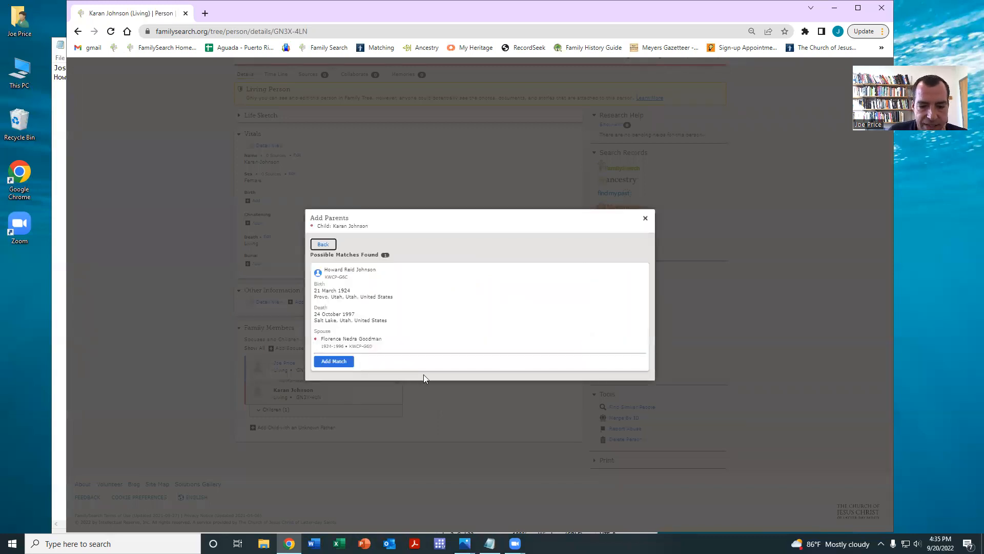
{"action": "left_click", "coordinate": [332, 363]}
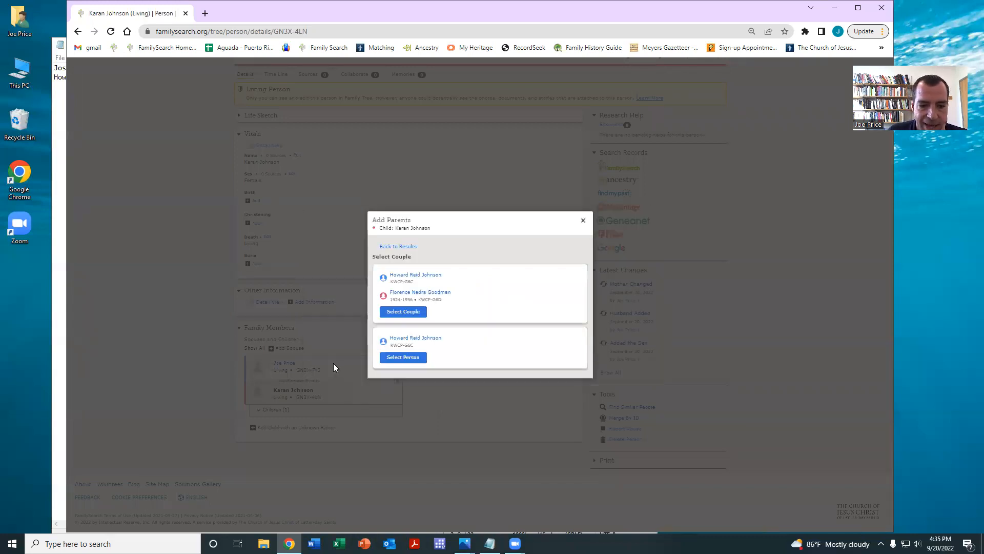
{"action": "left_click", "coordinate": [393, 312]}
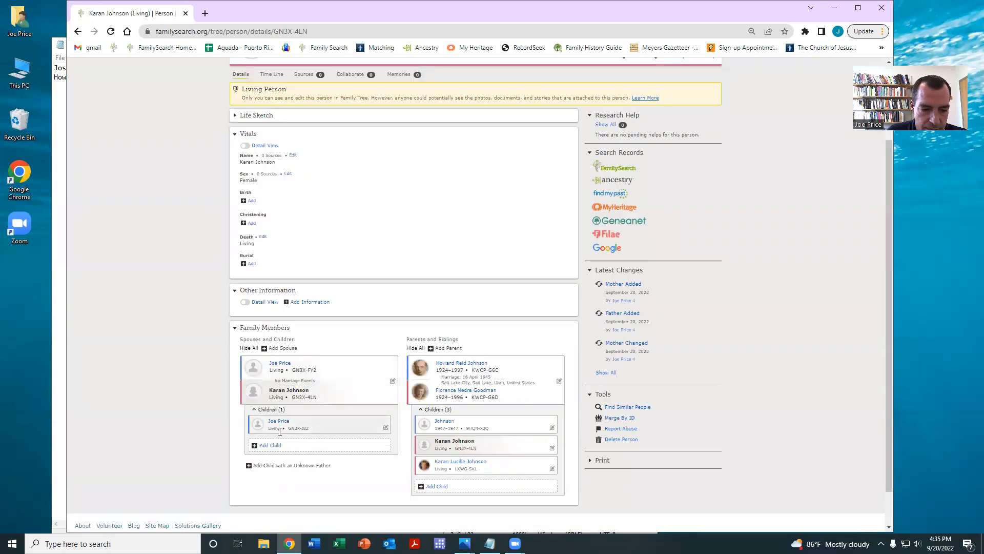
Go from the mother's children to the living child's person page and view his family tree as a fan chart
{"action": "left_click", "coordinate": [278, 421]}
{"action": "left_click", "coordinate": [448, 464]}
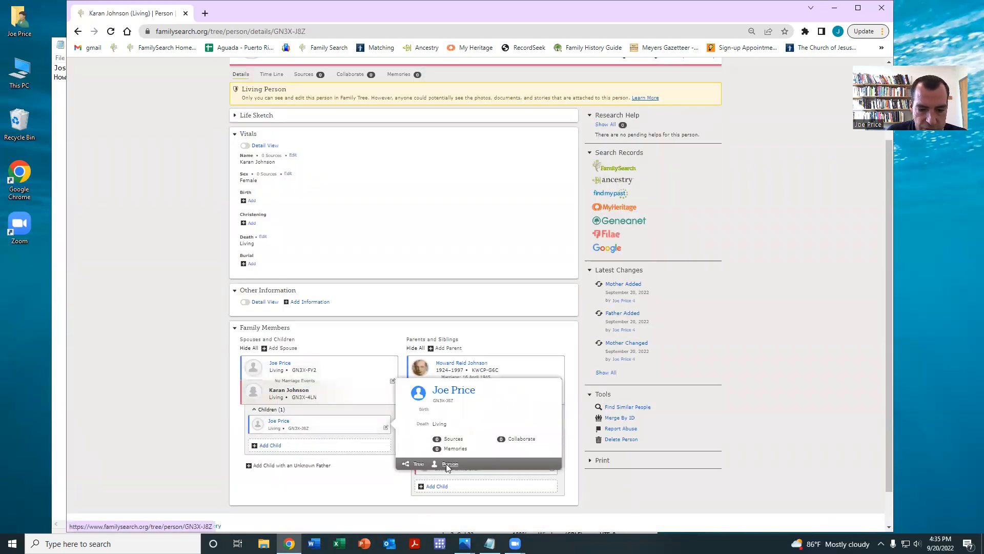
{"action": "scroll", "coordinate": [398, 324], "scroll_direction": "down", "scroll_amount": 1}
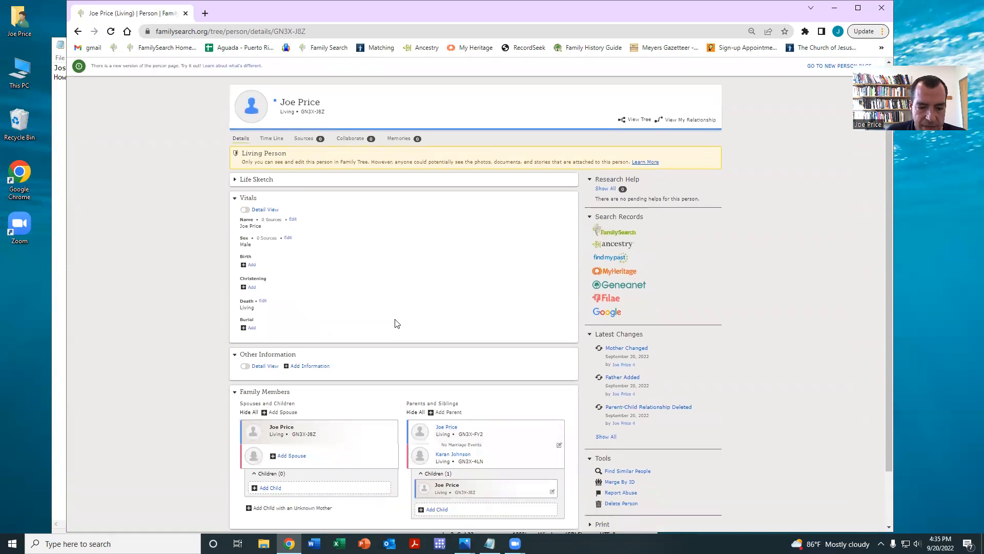
{"action": "left_click", "coordinate": [638, 105]}
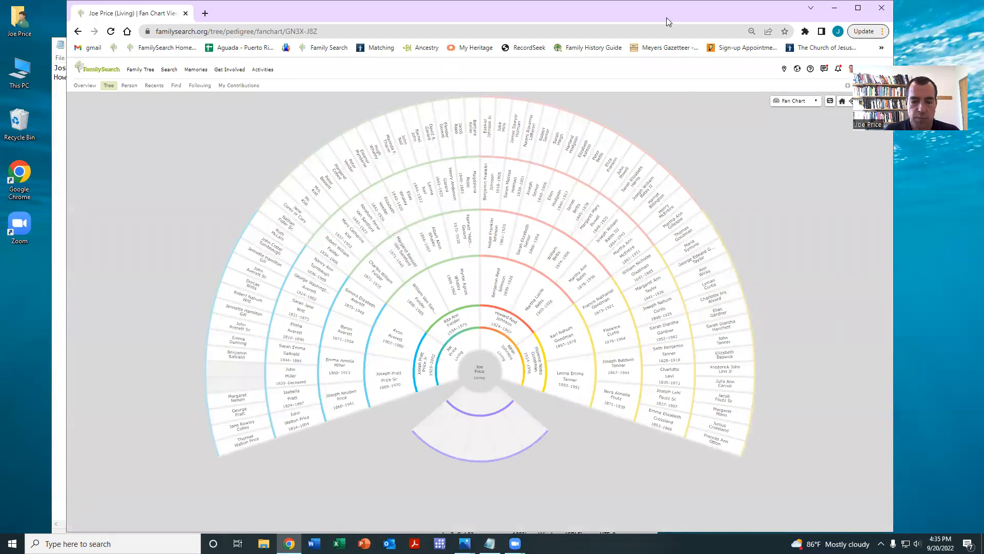
Generate the printable PDF of the fan chart with Family Lines shown, and return to the interactive fan chart
{"action": "left_click_drag", "start_coordinate": [667, 18], "coordinate": [620, 24]}
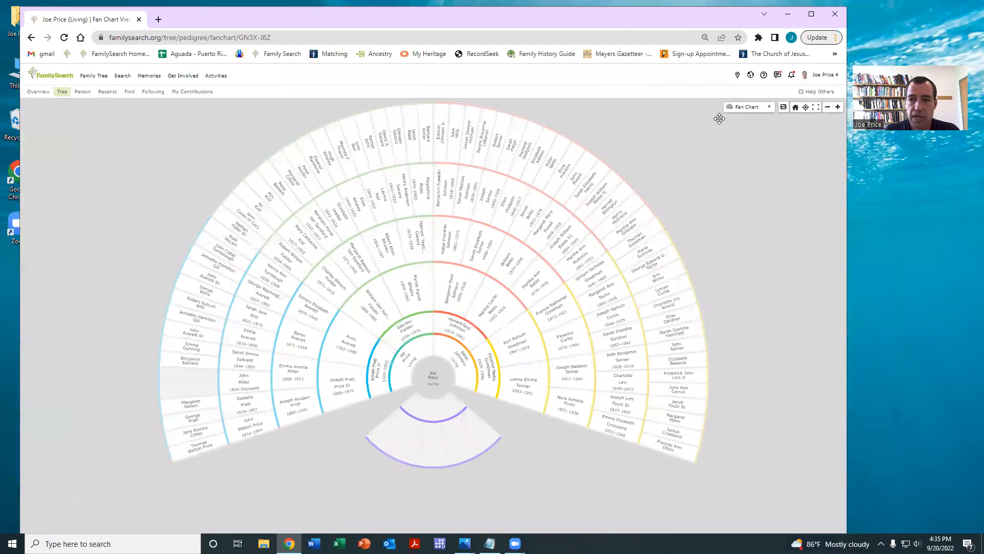
{"action": "left_click", "coordinate": [784, 109]}
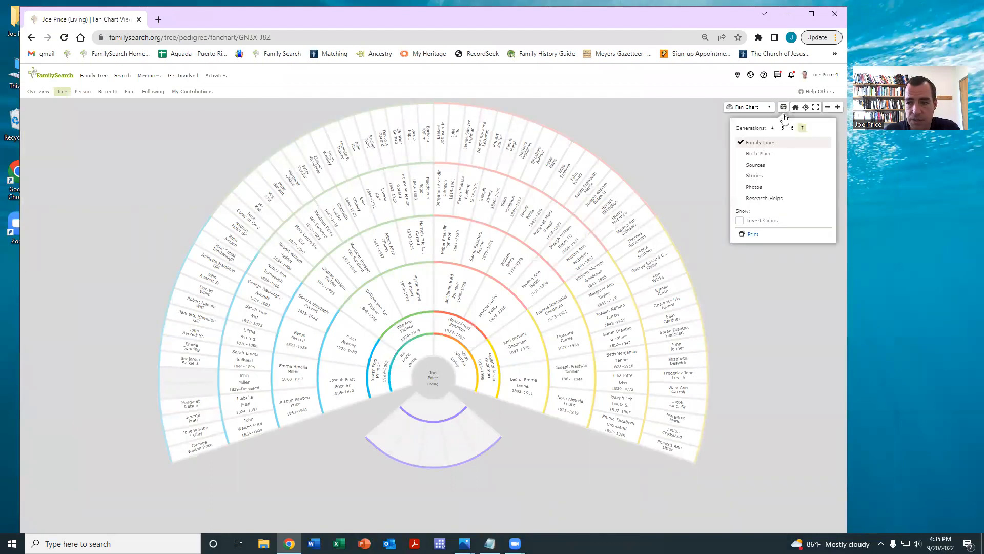
{"action": "left_click", "coordinate": [750, 234]}
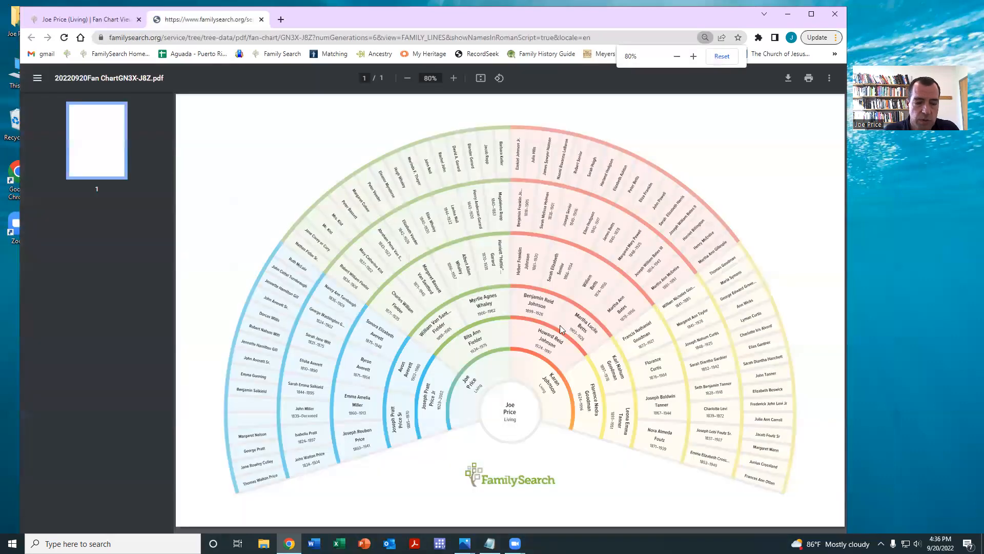
{"action": "left_click", "coordinate": [86, 21]}
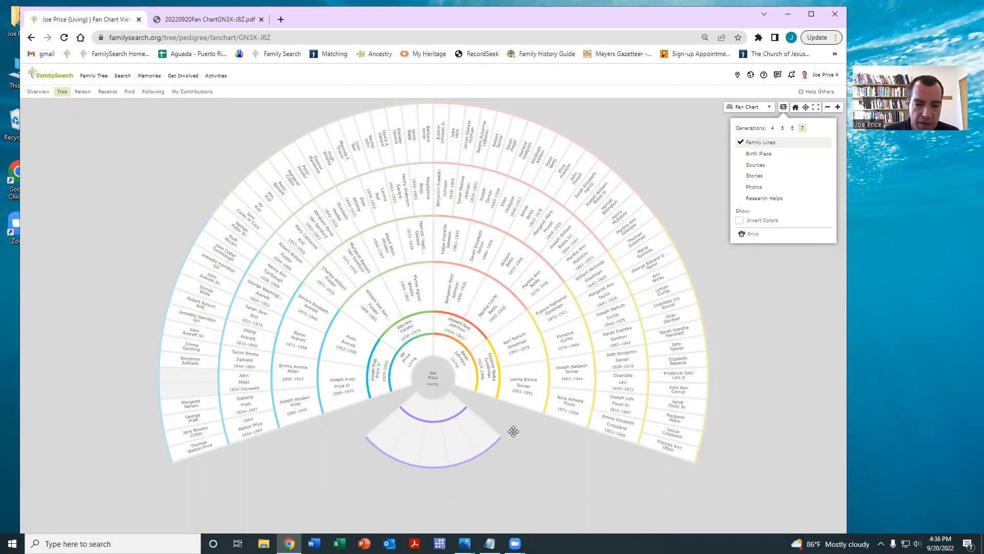
Open the paternal grandfather's person page from the fan chart and look through his attached sources
{"action": "left_click", "coordinate": [383, 367]}
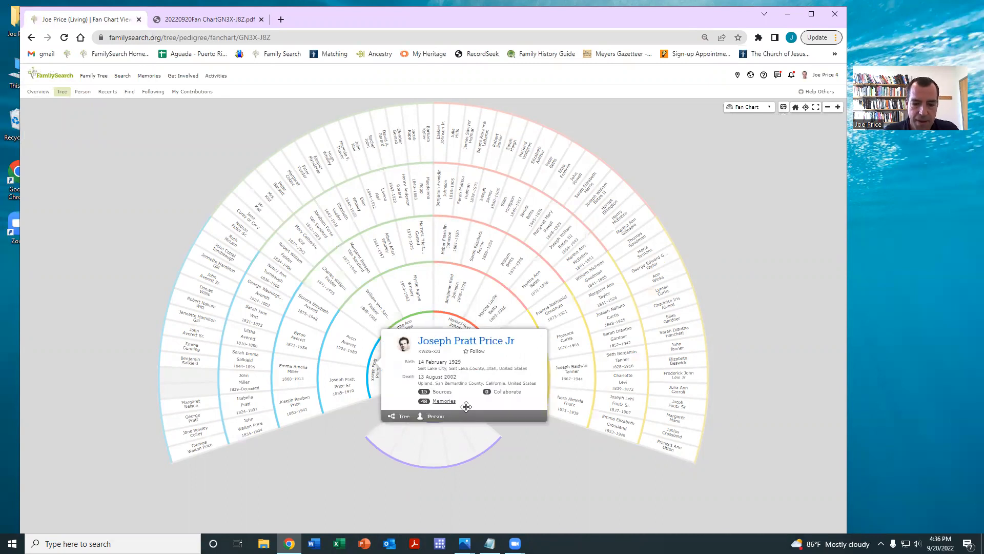
{"action": "left_click", "coordinate": [436, 416]}
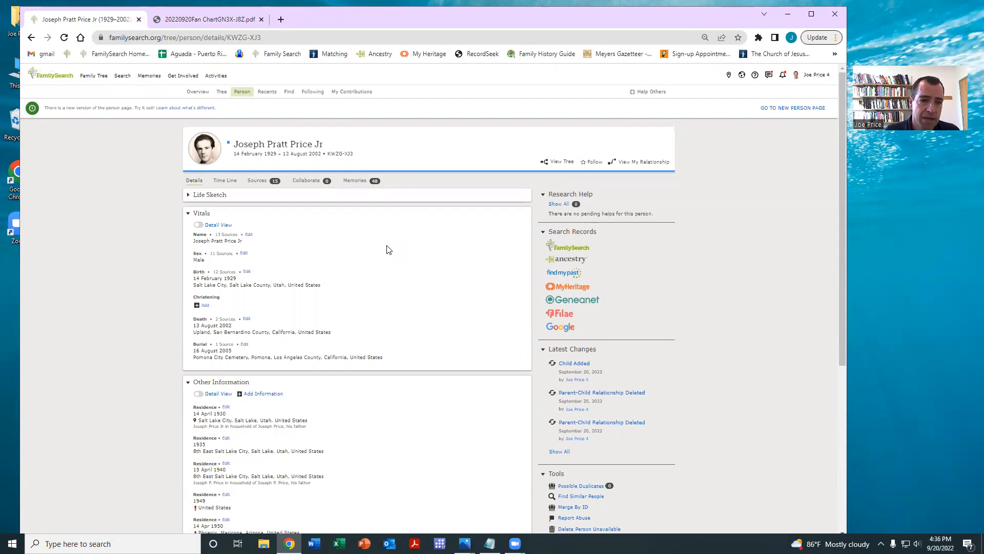
{"action": "left_click", "coordinate": [266, 183]}
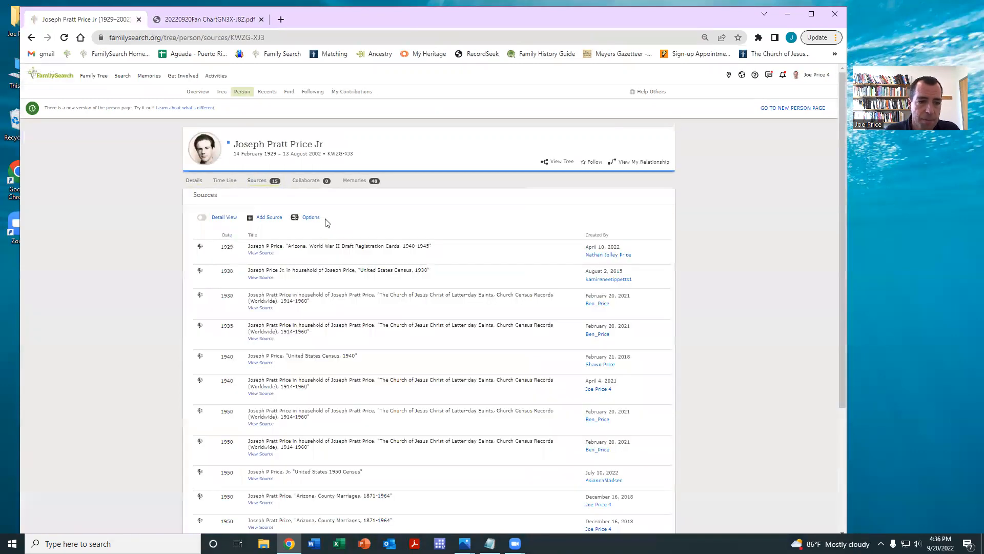
{"action": "scroll", "coordinate": [343, 254], "scroll_direction": "down", "scroll_amount": 1}
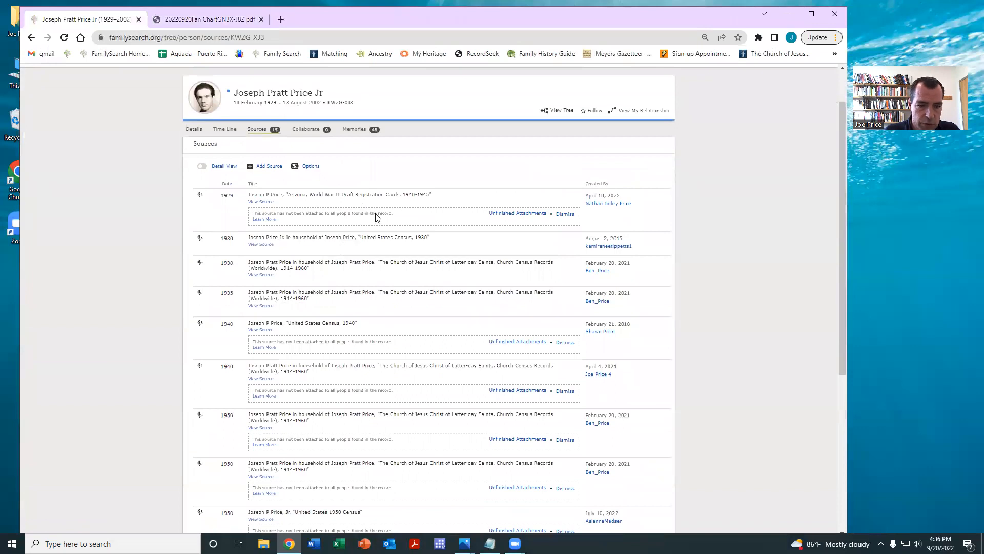
{"action": "scroll", "coordinate": [384, 351], "scroll_direction": "down", "scroll_amount": 5}
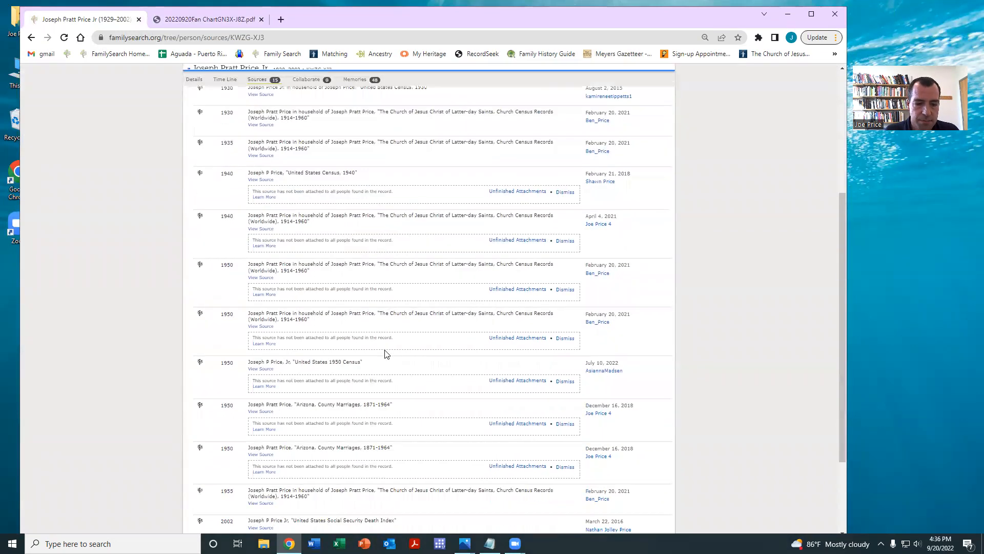
{"action": "scroll", "coordinate": [378, 310], "scroll_direction": "up", "scroll_amount": 6}
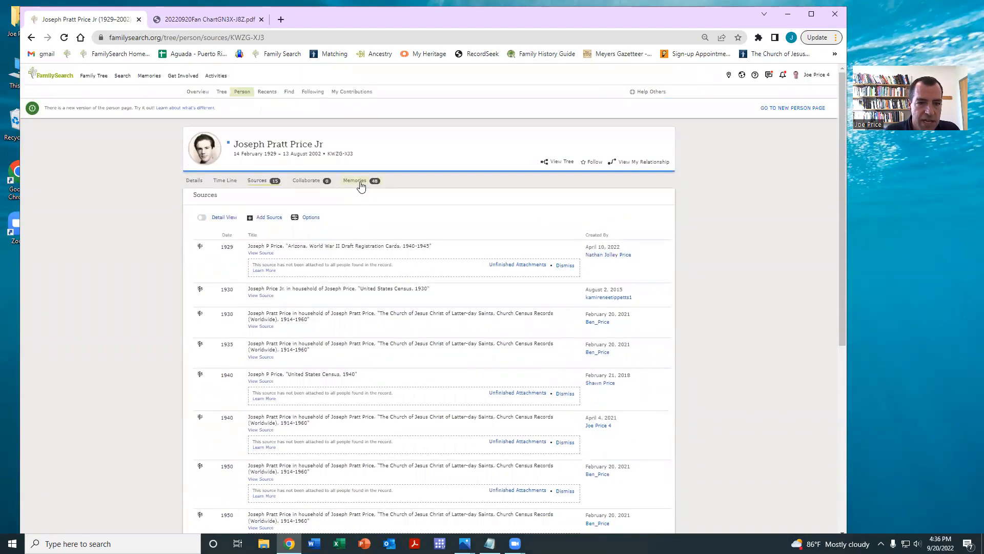
Browse the paternal grandfather's memories, covering the photos, documents, stories and audio recordings
{"action": "left_click", "coordinate": [361, 183]}
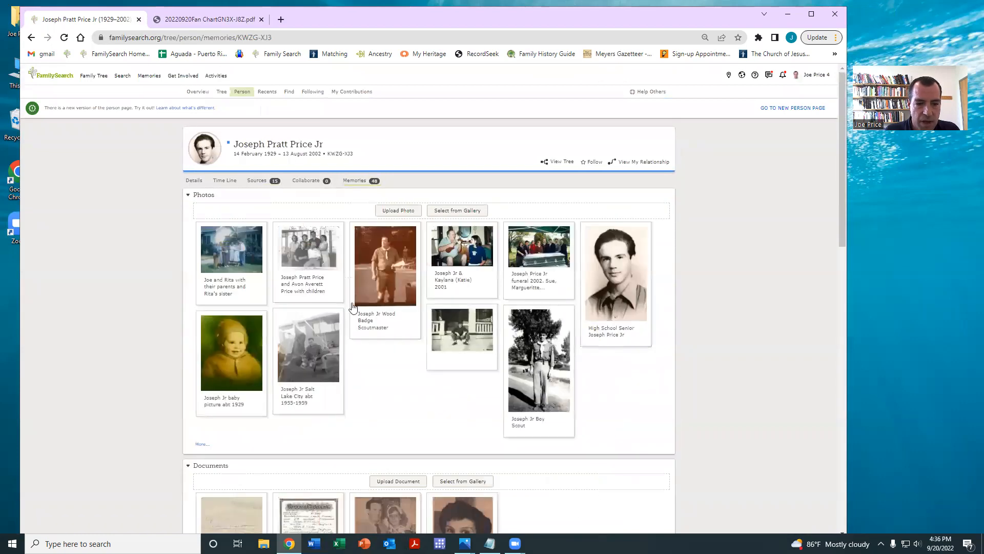
{"action": "scroll", "coordinate": [541, 309], "scroll_direction": "down", "scroll_amount": 2}
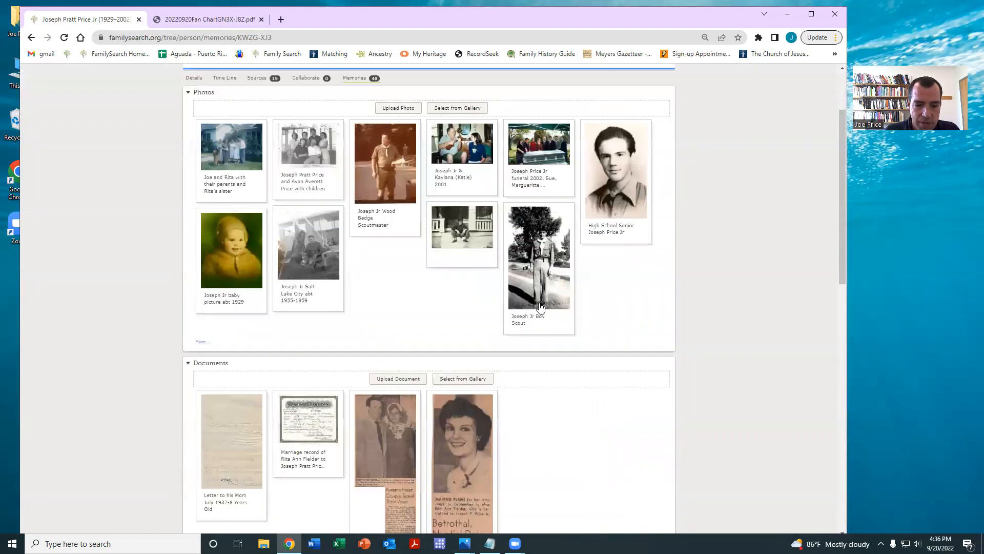
{"action": "scroll", "coordinate": [606, 291], "scroll_direction": "down", "scroll_amount": 10}
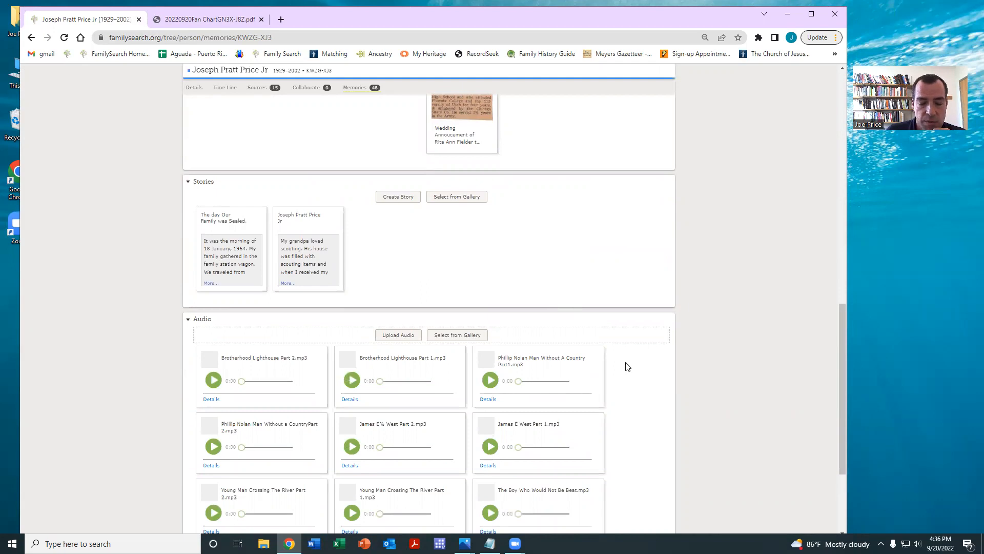
{"action": "scroll", "coordinate": [630, 369], "scroll_direction": "down", "scroll_amount": 2}
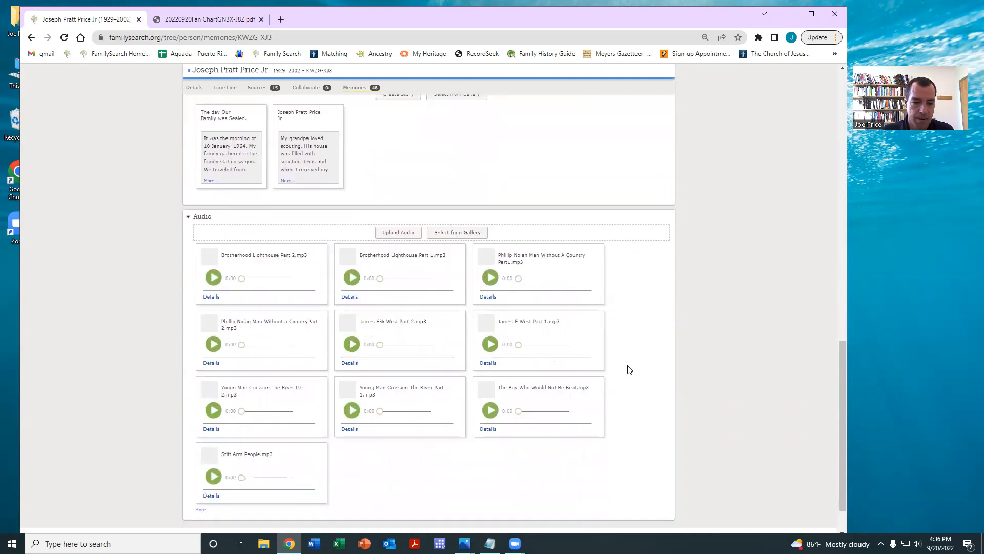